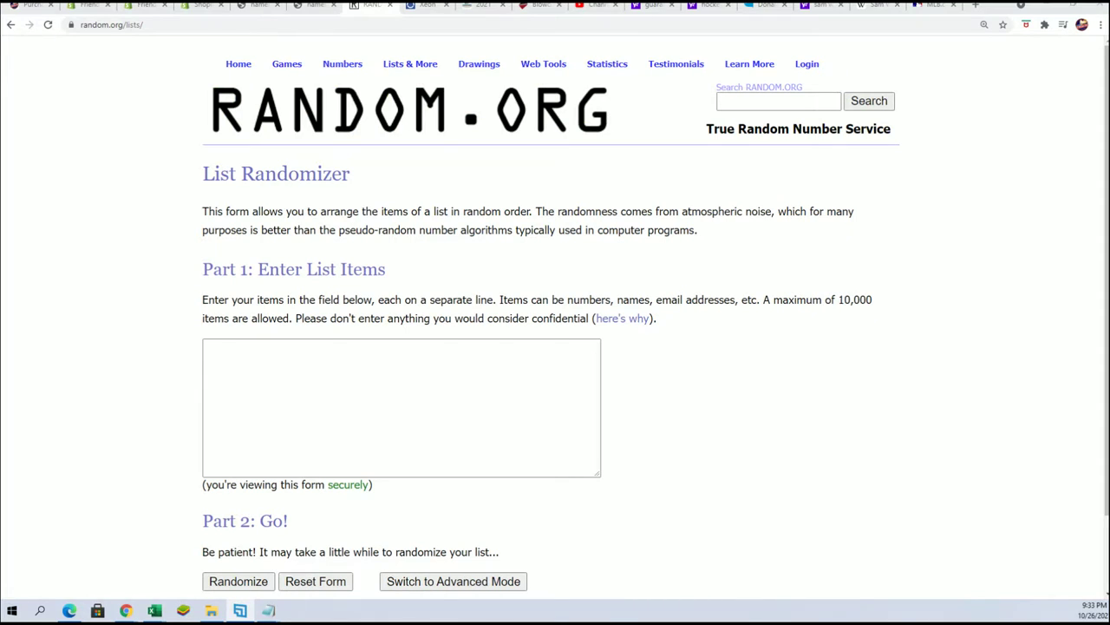
Copy the list of owner names from the Notepad document into the List Randomizer's item field.
click(240, 610)
drag(633, 407, 571, 83)
right_click(610, 104)
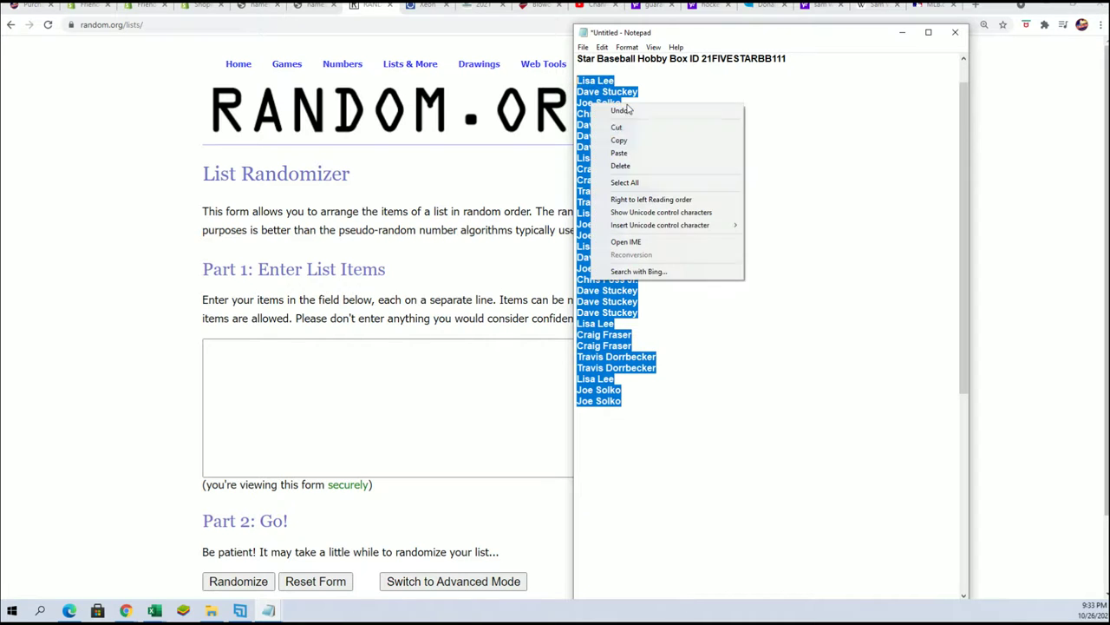
click(618, 140)
right_click(215, 351)
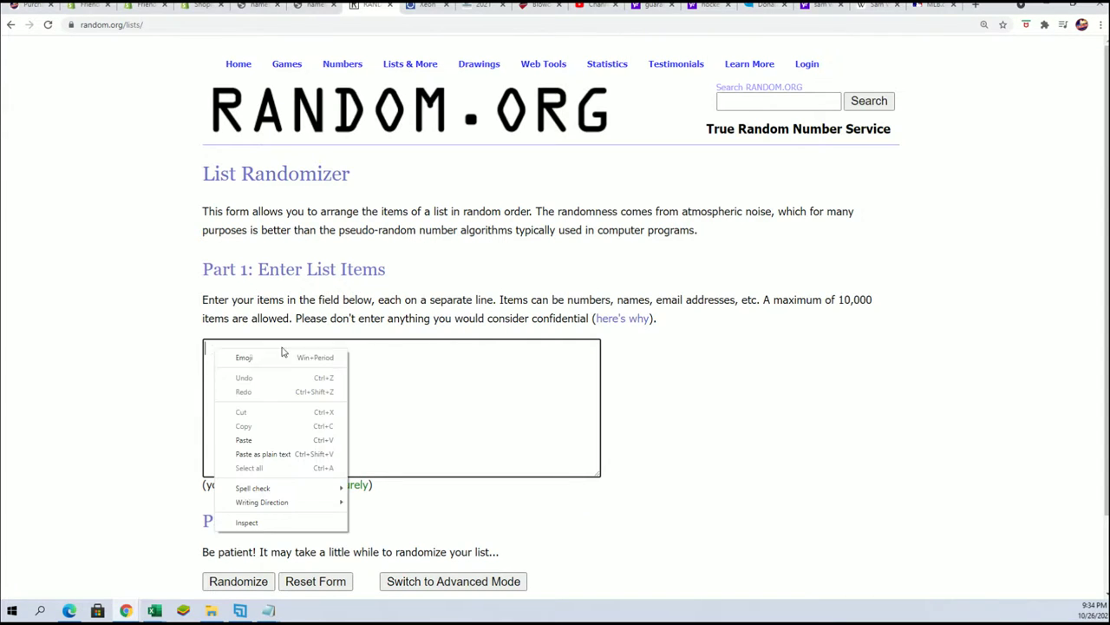
click(243, 440)
Randomize the pasted list of owner names twice.
scroll(703, 425, down, 1)
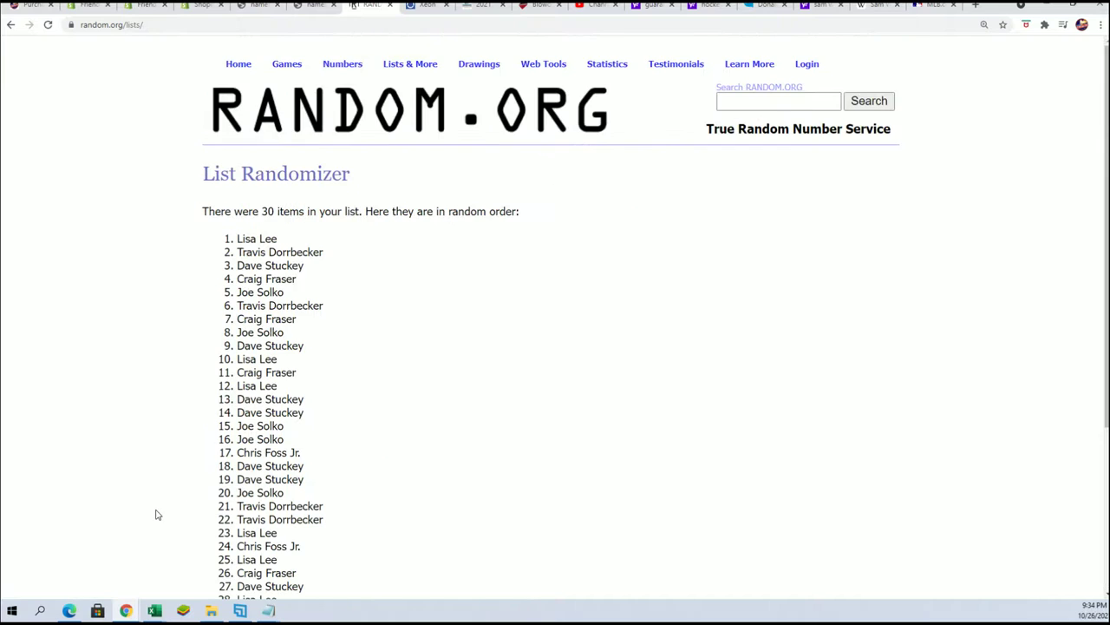
scroll(159, 508, down, 3)
click(228, 492)
scroll(252, 477, down, 3)
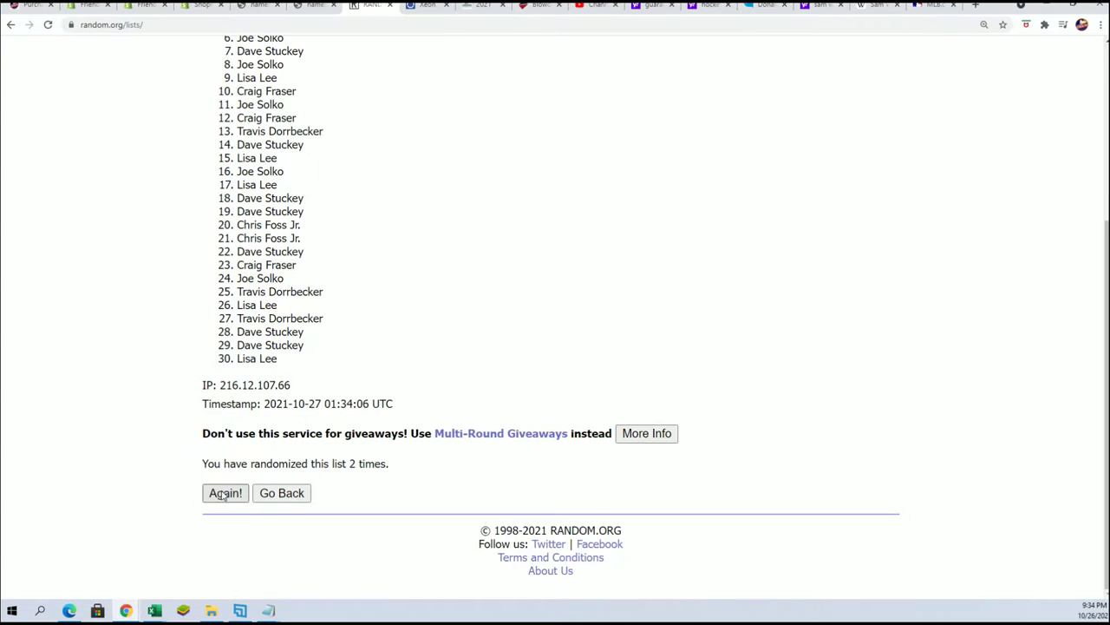
scroll(277, 343, up, 1)
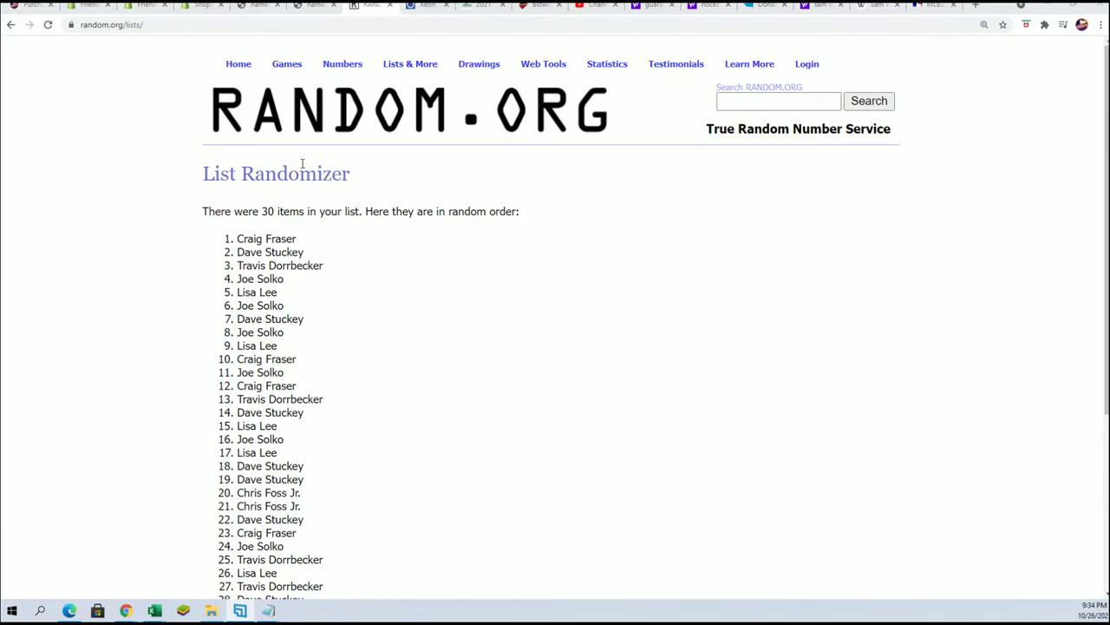
Open a blank List Randomizer form and paste the corrected list of owner names from Notepad into it.
click(408, 81)
scroll(244, 284, down, 1)
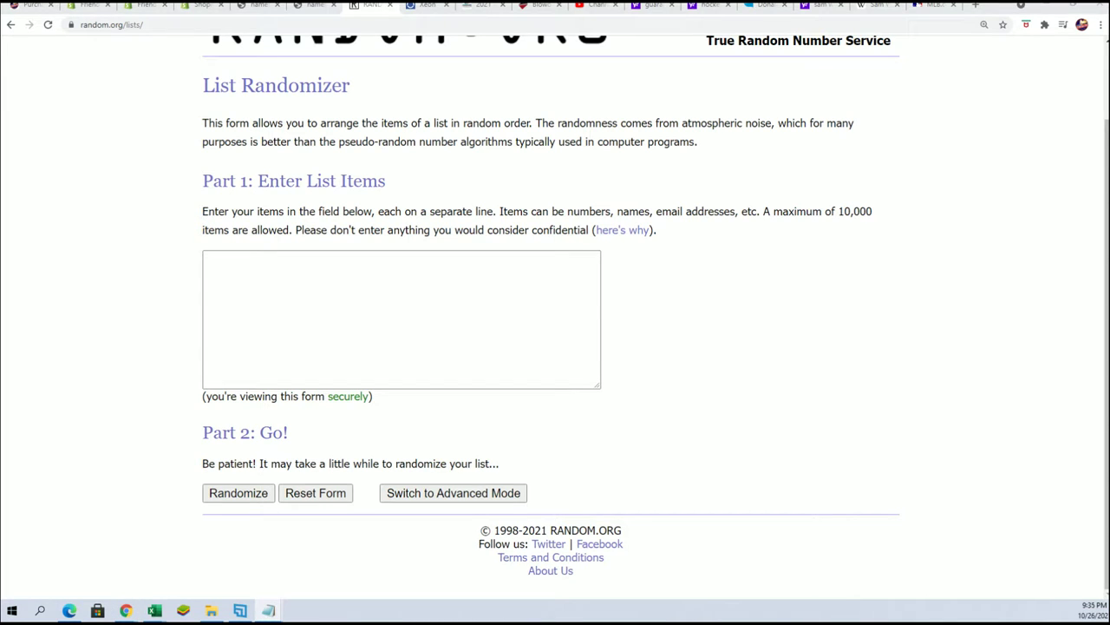
click(318, 307)
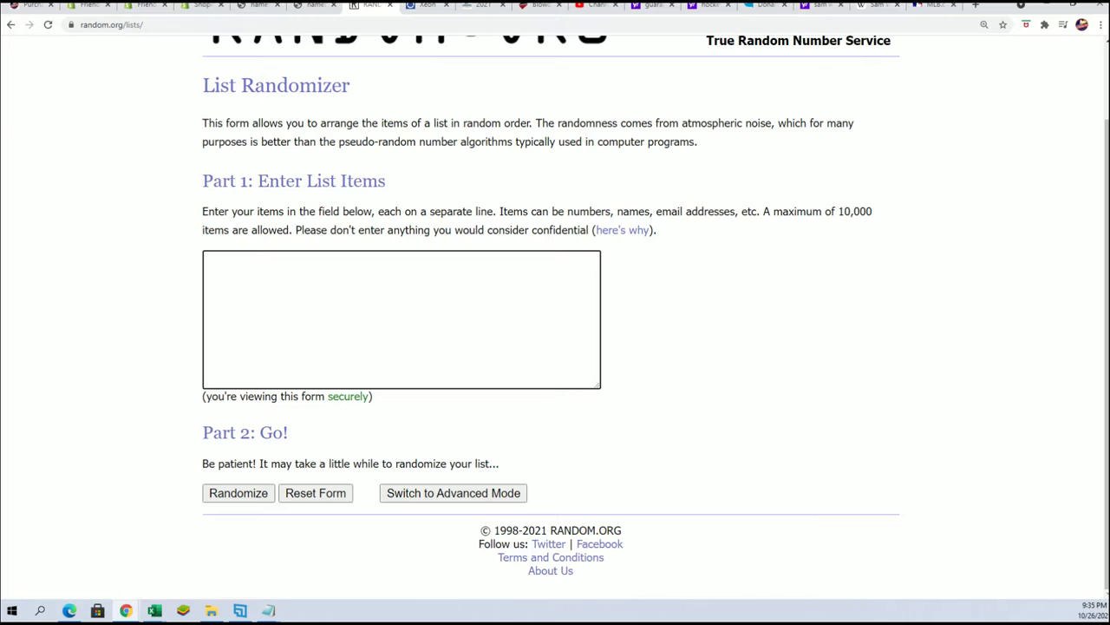
key(alt+Tab)
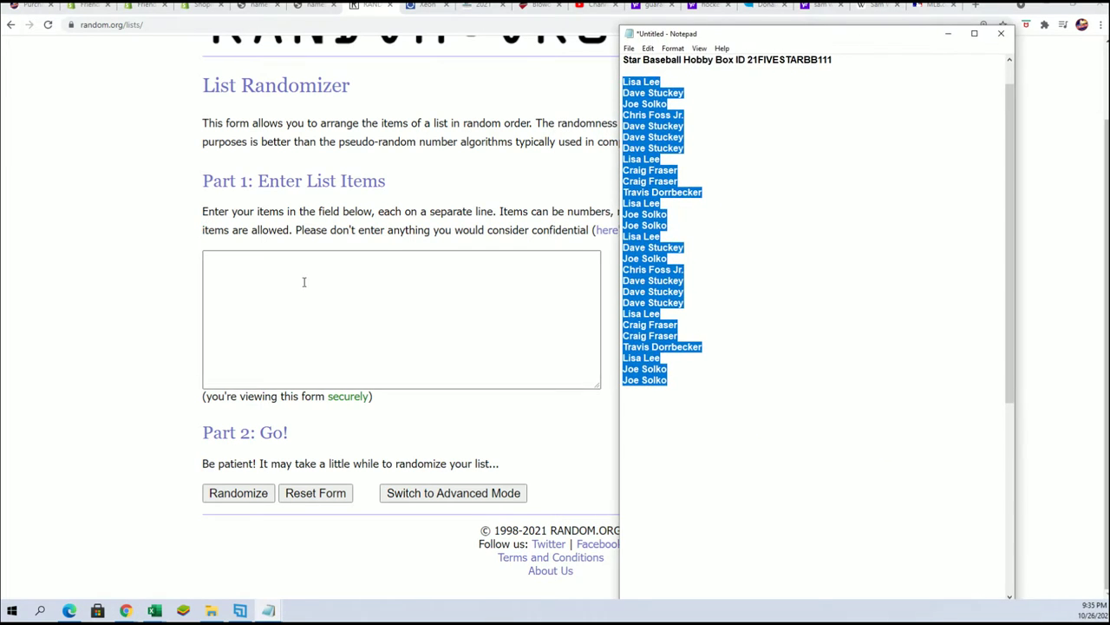
key(alt+Tab)
right_click(280, 265)
click(306, 361)
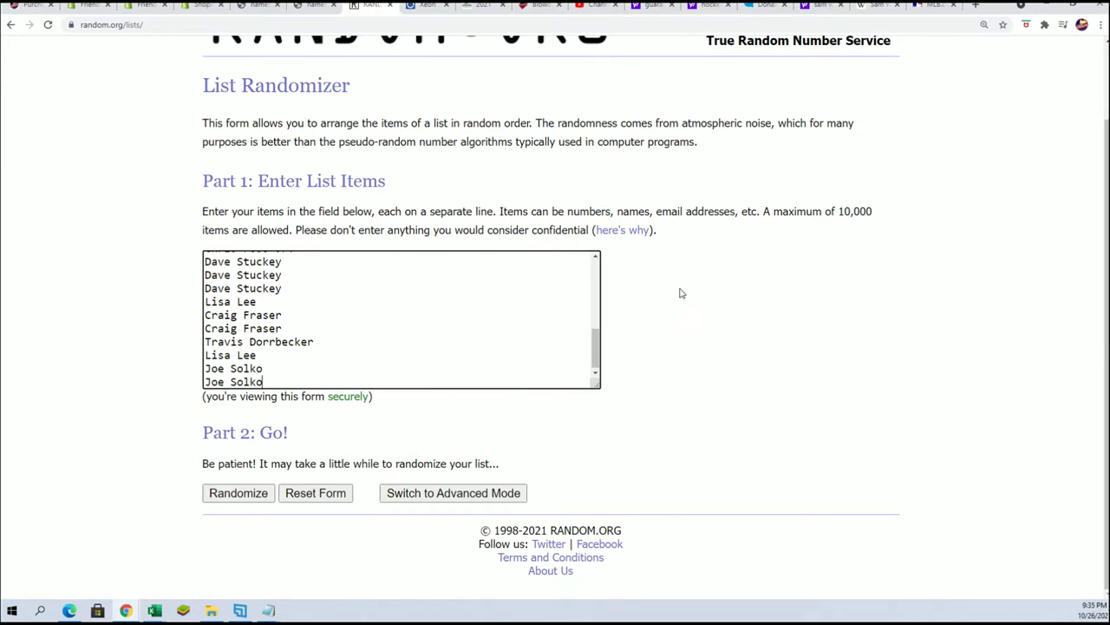
Randomize the corrected list of owner names seven times.
click(236, 494)
scroll(231, 463, down, 5)
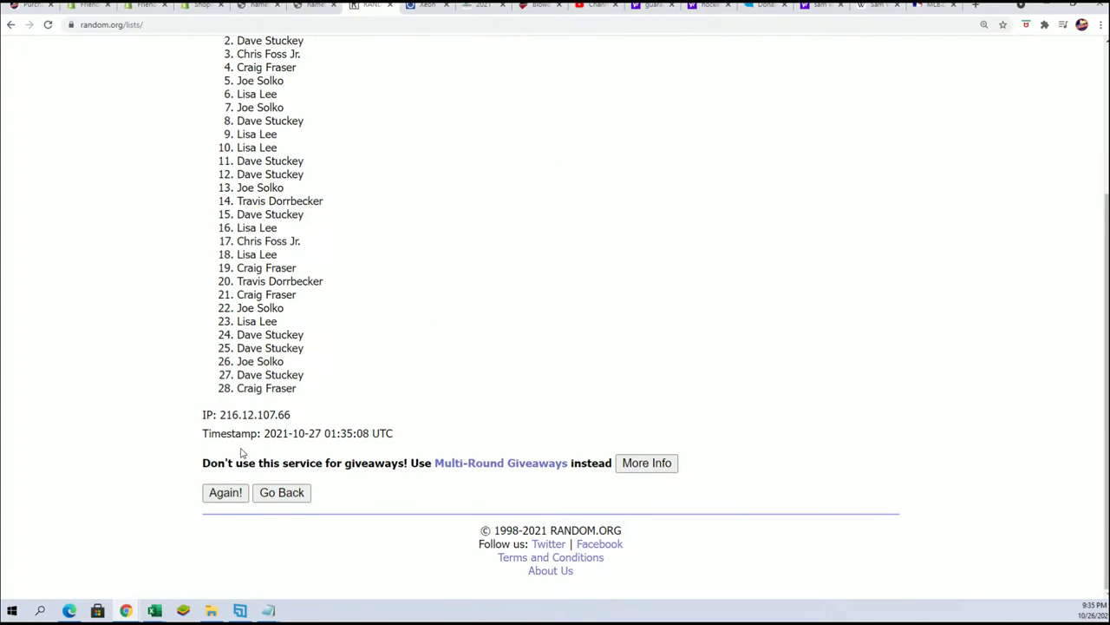
click(222, 489)
scroll(199, 487, down, 3)
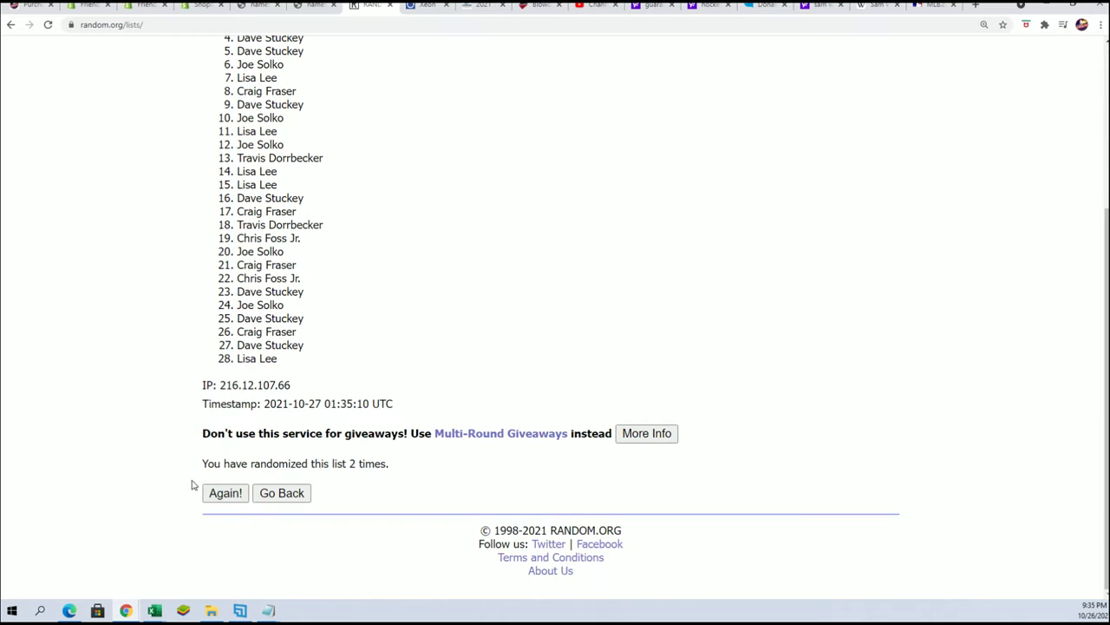
click(213, 492)
scroll(187, 504, down, 5)
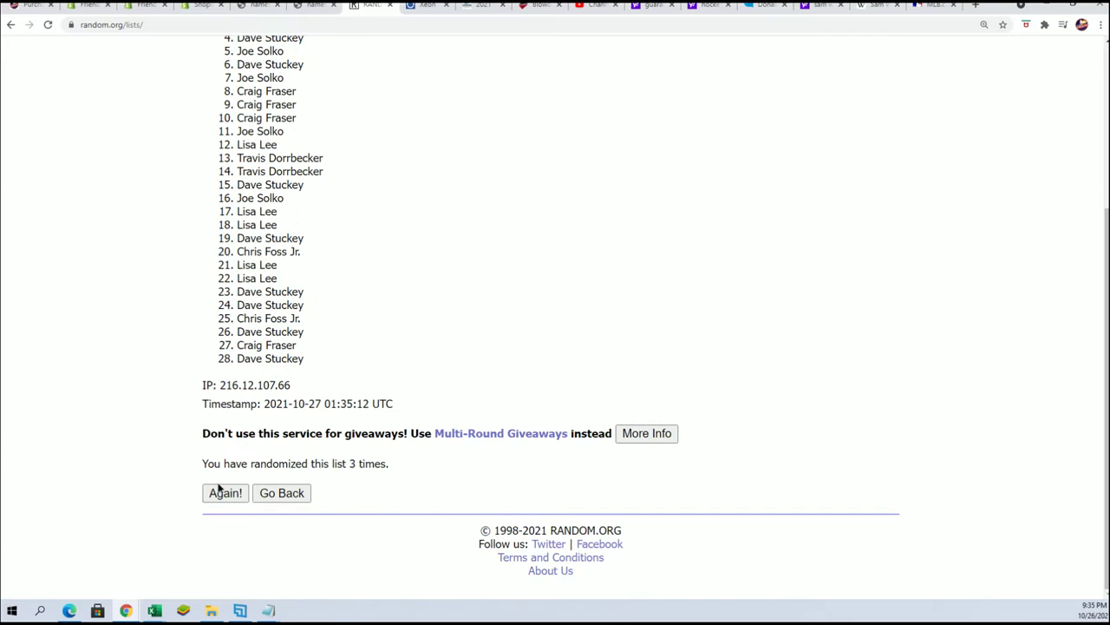
click(218, 491)
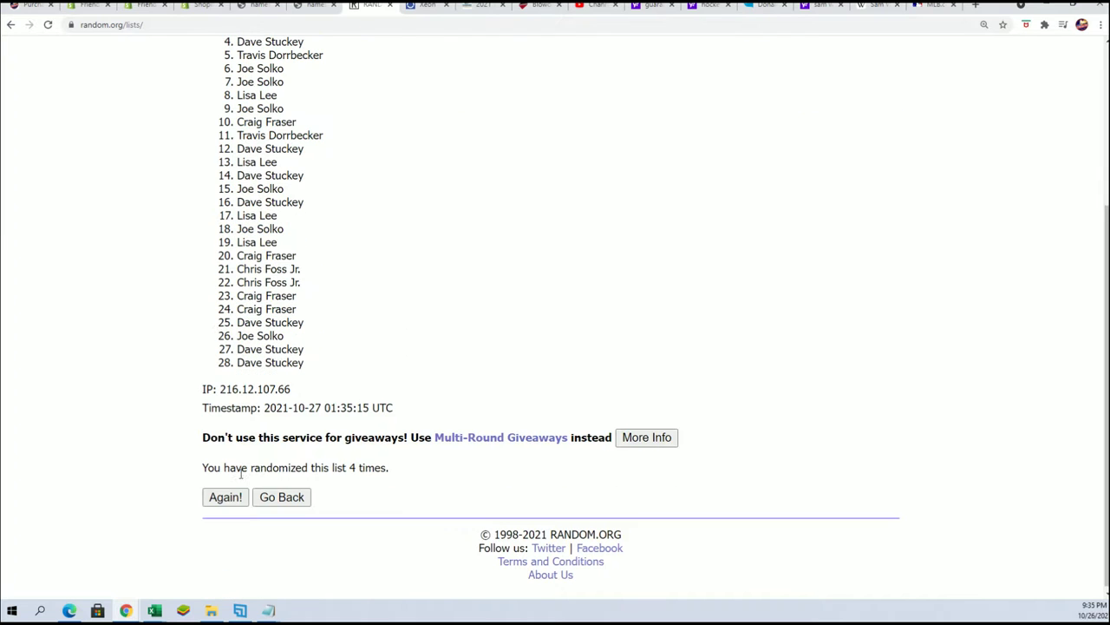
click(212, 493)
scroll(177, 510, down, 5)
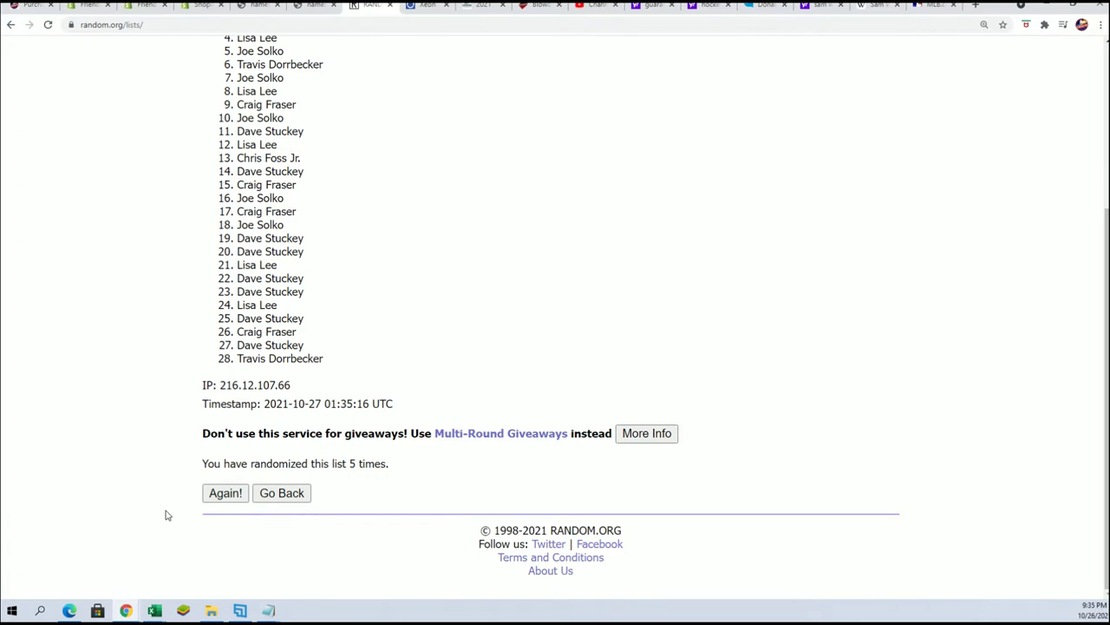
click(223, 493)
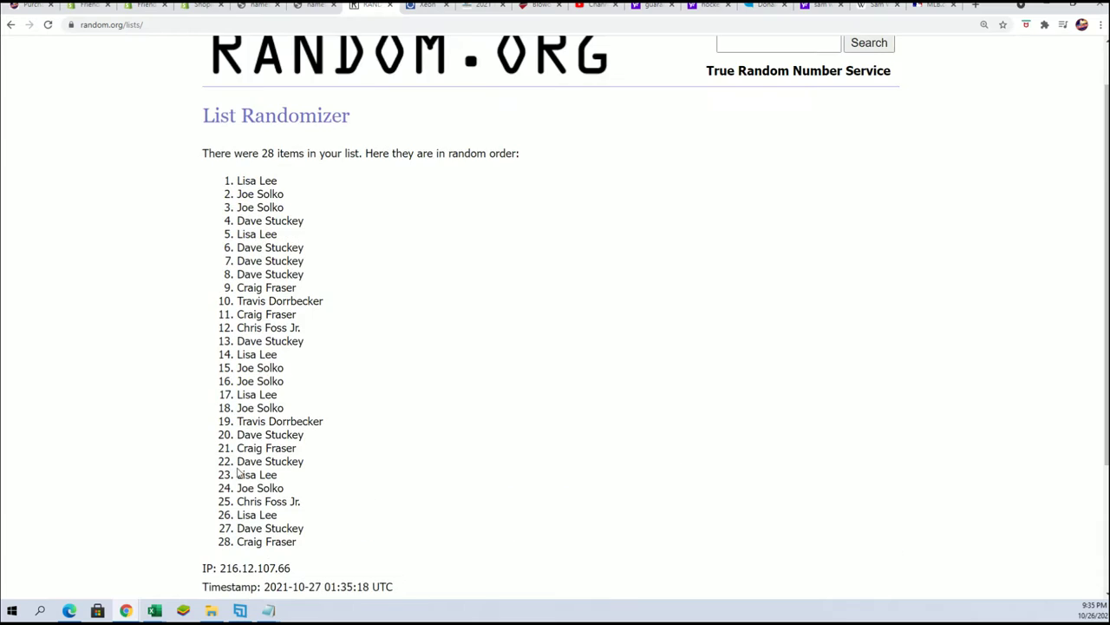
scroll(232, 487, down, 5)
click(219, 492)
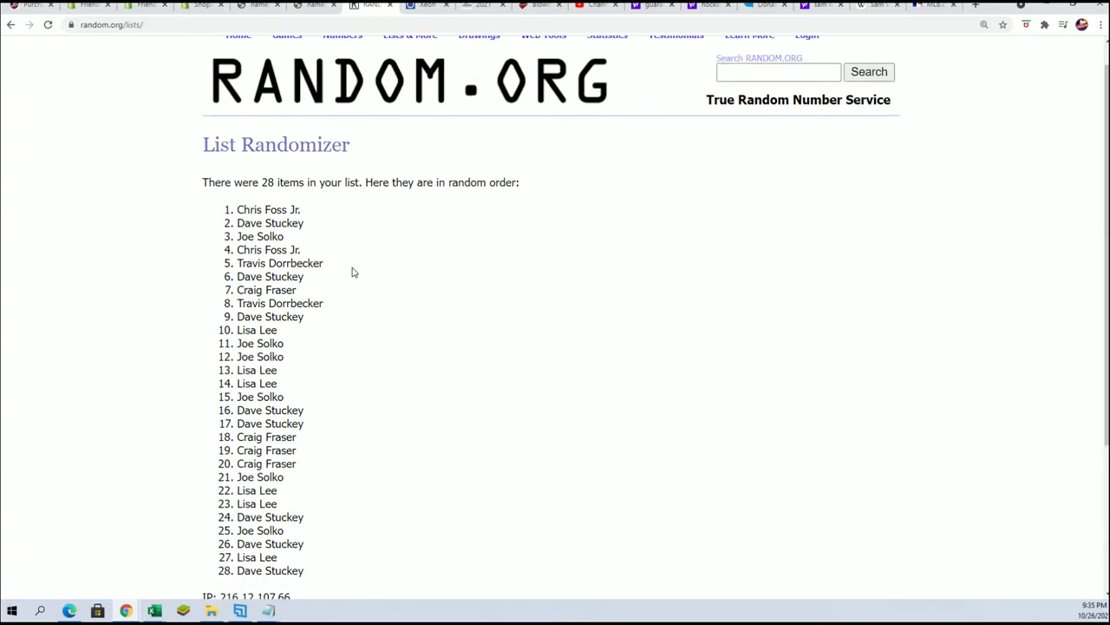
Copy all the owner names from the final randomized list.
scroll(341, 258, down, 1)
drag(239, 121, 306, 484)
right_click(305, 428)
click(305, 436)
scroll(396, 466, down, 2)
scroll(411, 459, up, 2)
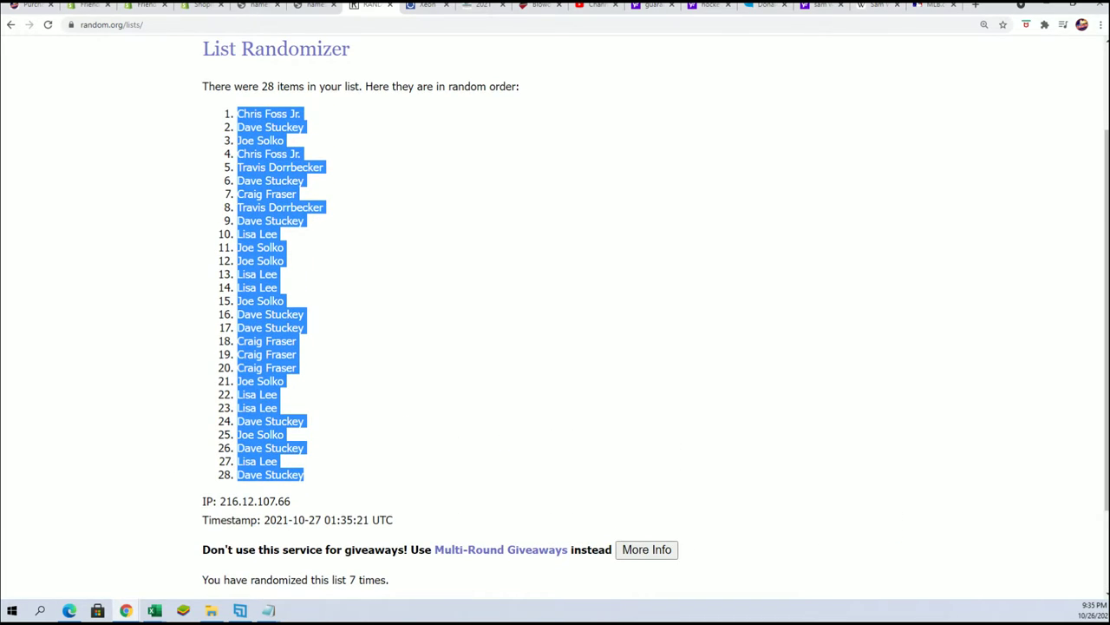
Switch to the Excel workbook and shrink its window so that it sits beside the randomized list.
key(alt+Tab)
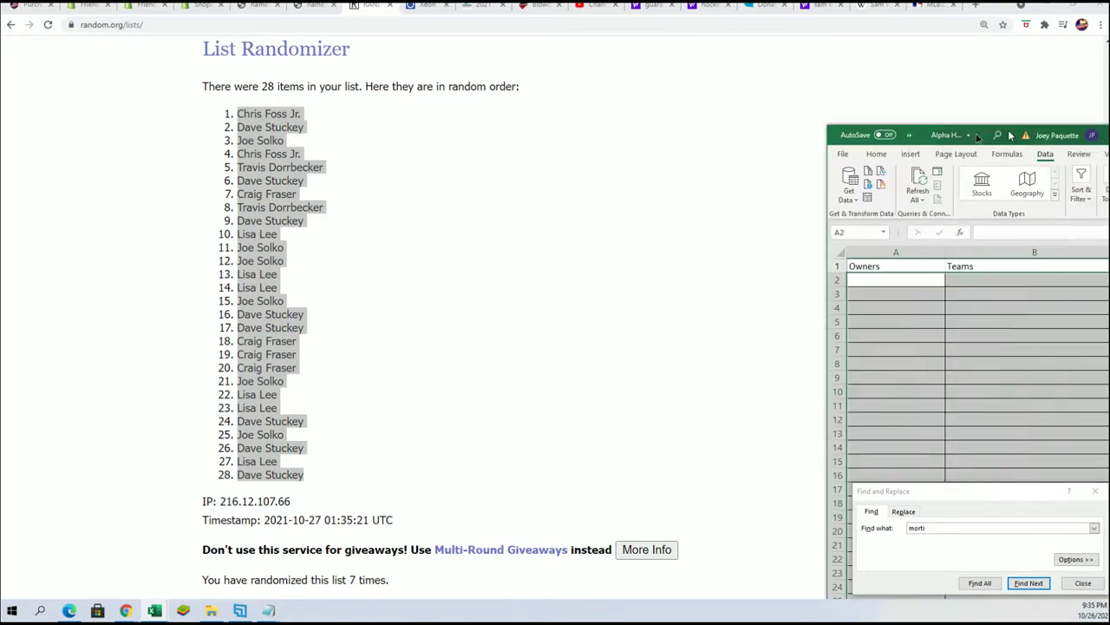
key(alt+Tab)
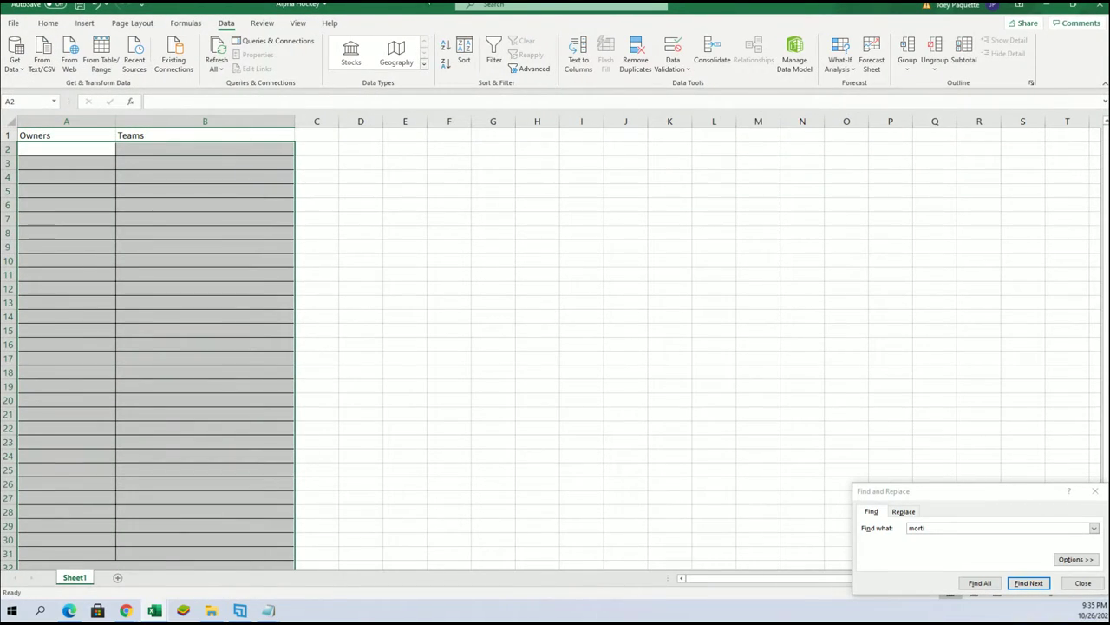
double_click(430, 5)
double_click(445, 7)
drag(443, 7, 536, 1)
Paste the randomized owner names as text into the Owners column, starting at cell A2.
click(400, 151)
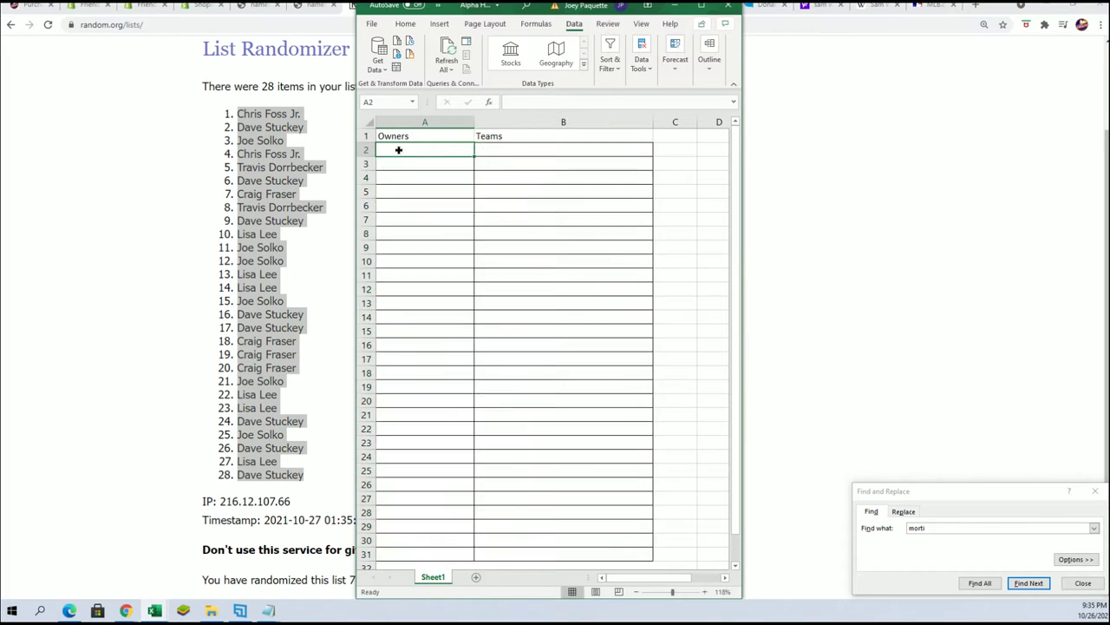
right_click(400, 151)
click(434, 228)
click(335, 163)
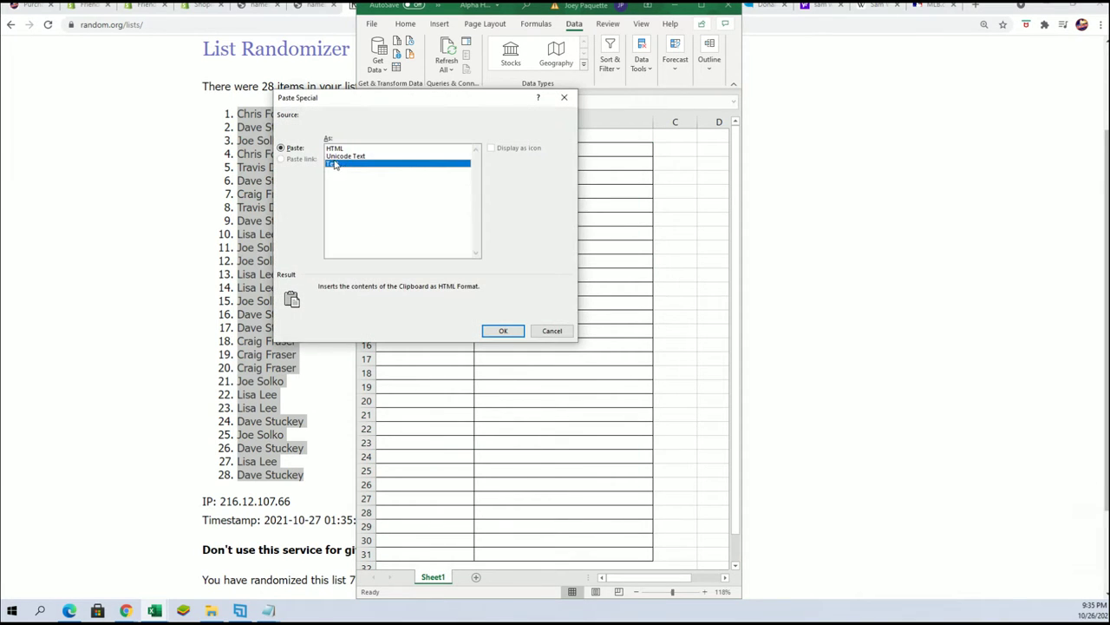
click(503, 330)
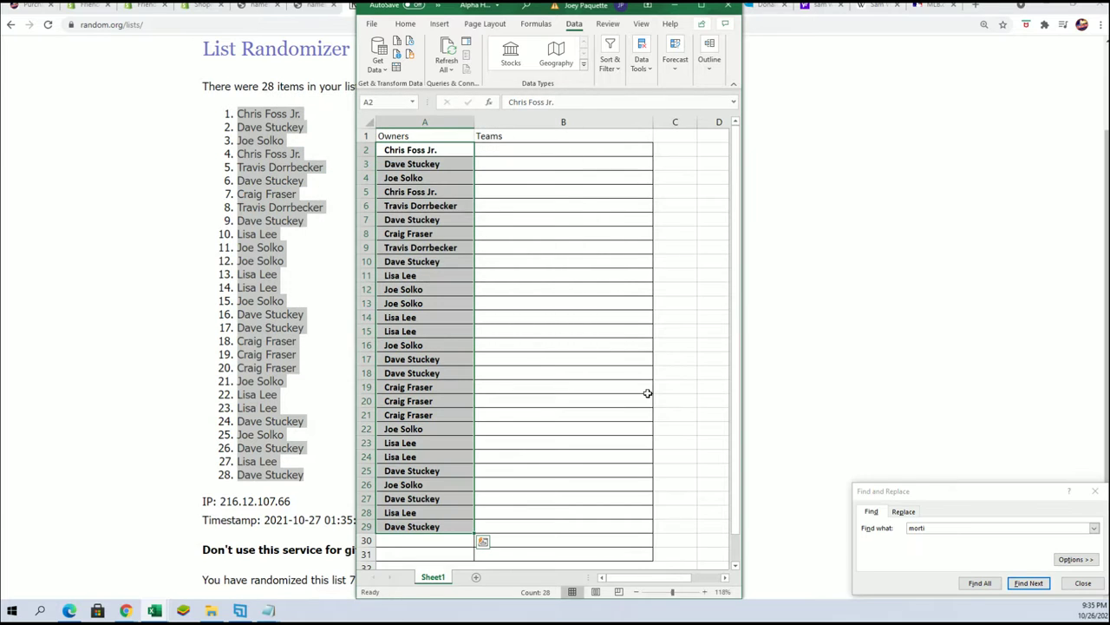
click(555, 153)
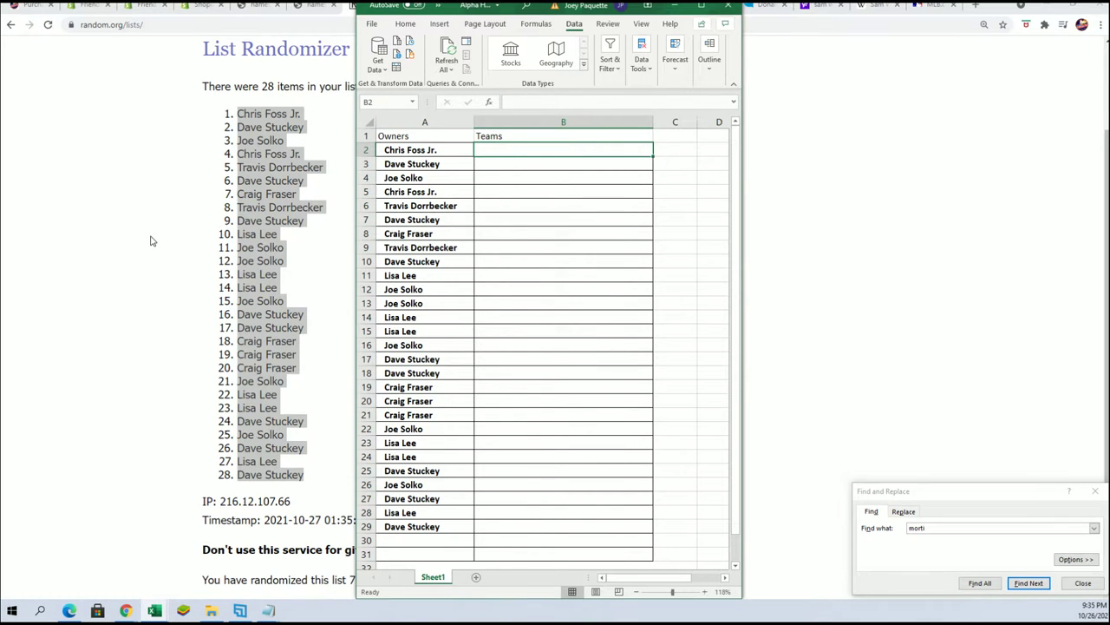
Return to the RANDOM.ORG page in the browser and open a blank List Randomizer form.
key(alt+Tab)
scroll(152, 239, up, 3)
mouse_move(409, 63)
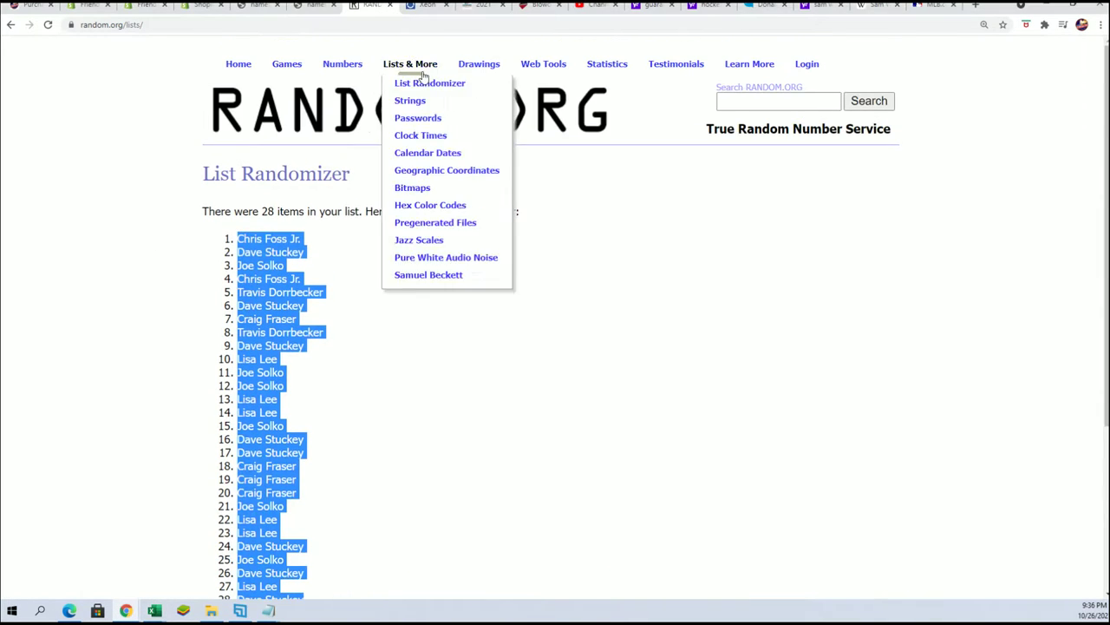
click(429, 83)
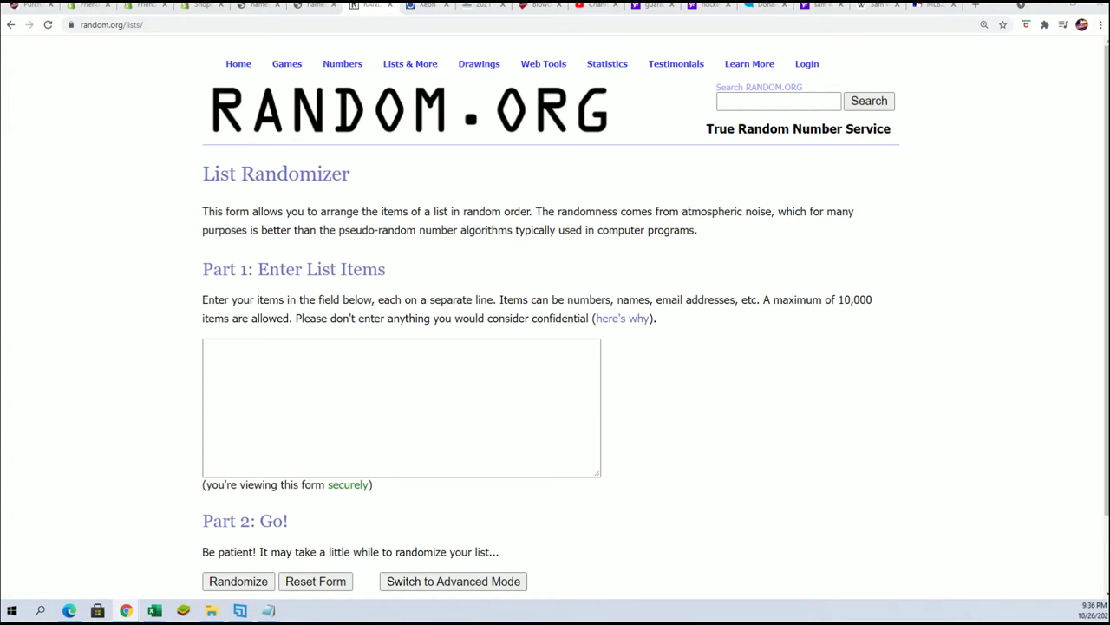
Copy the baseball team list, Arizona Diamondbacks, Pirates through Washington Nationals, from Notepad into the List Randomizer's item field.
key(alt+Tab)
scroll(815, 312, down, 3)
scroll(786, 483, down, 7)
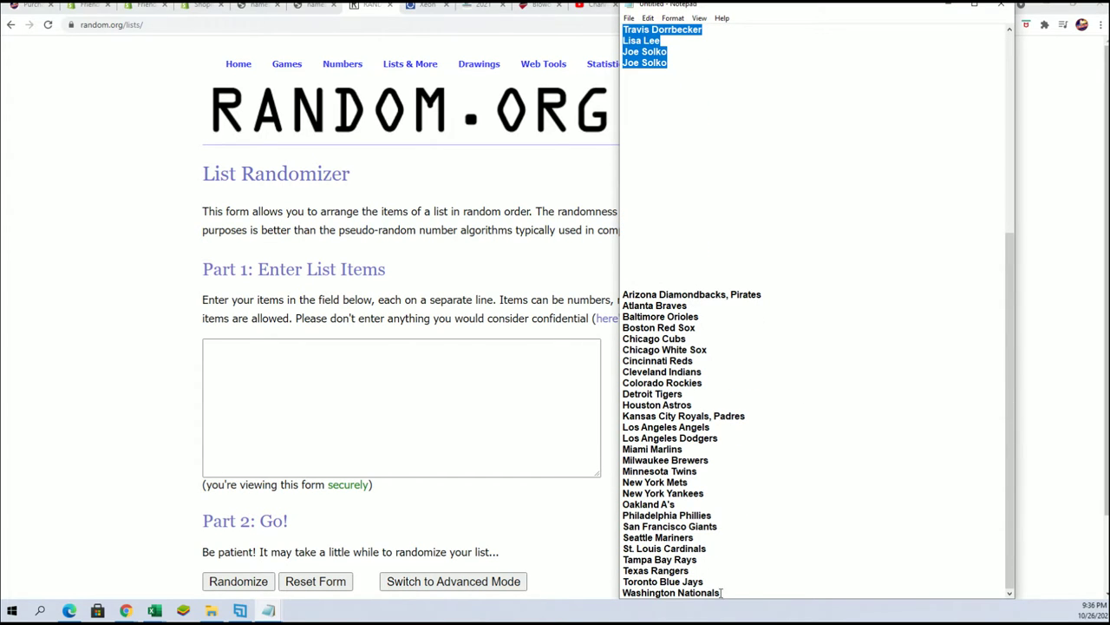
drag(720, 593, 625, 289)
right_click(625, 290)
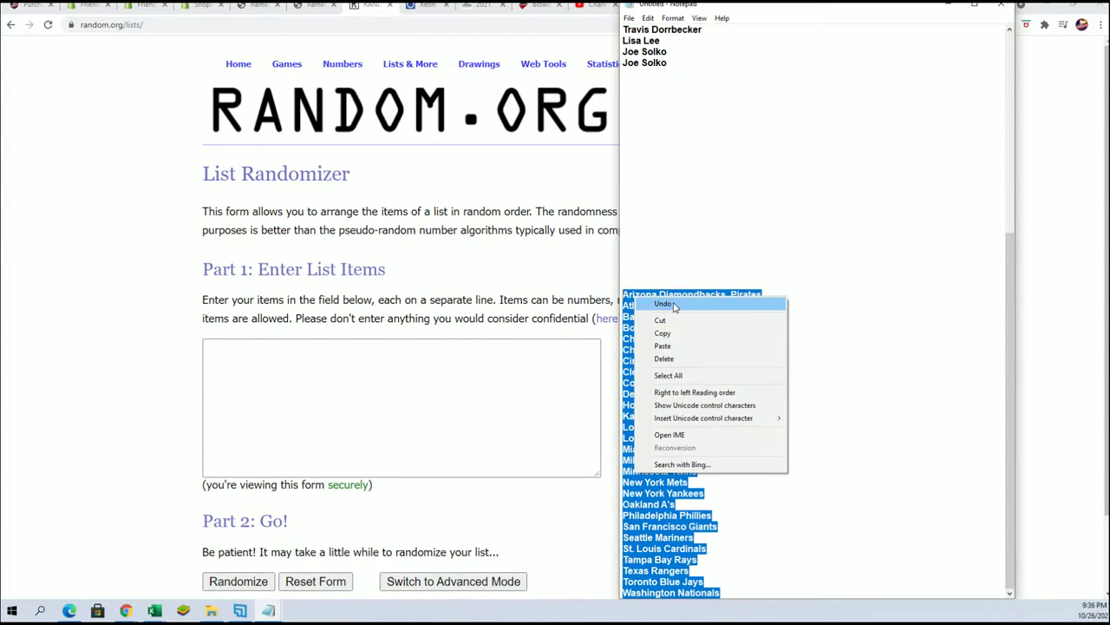
click(665, 329)
click(210, 363)
right_click(210, 362)
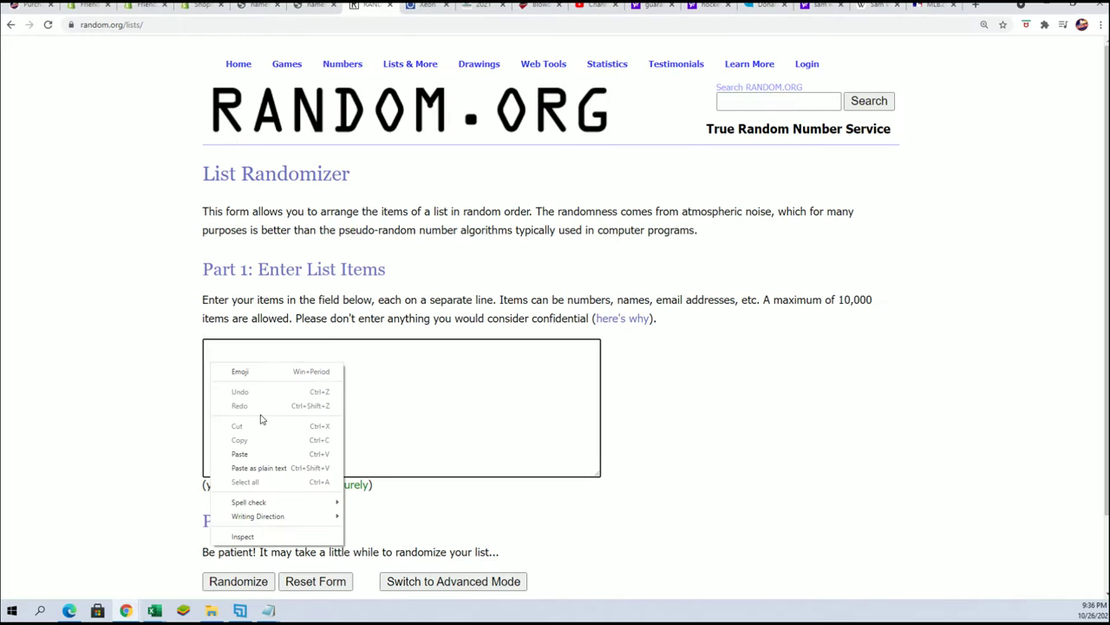
click(238, 454)
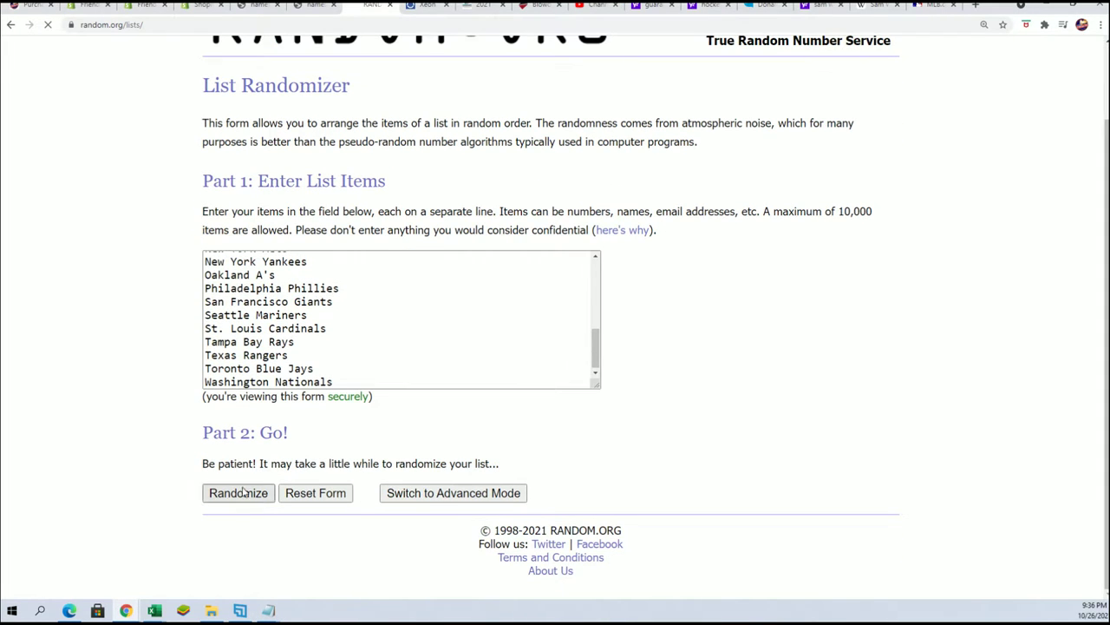
Randomize the baseball team list seven times.
click(236, 493)
click(210, 492)
click(224, 492)
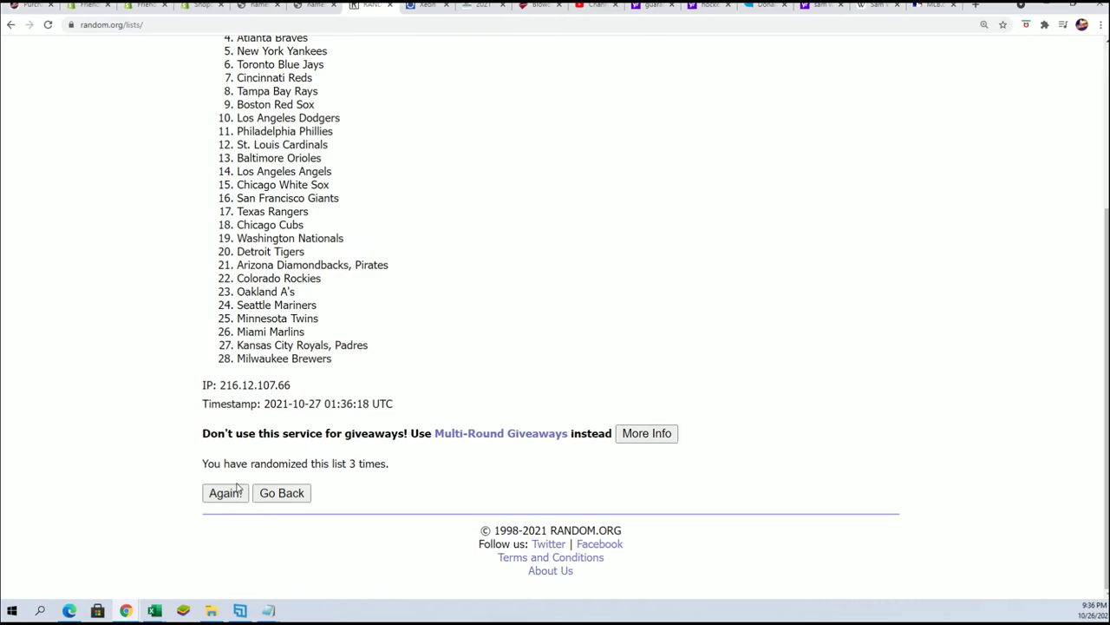
click(225, 488)
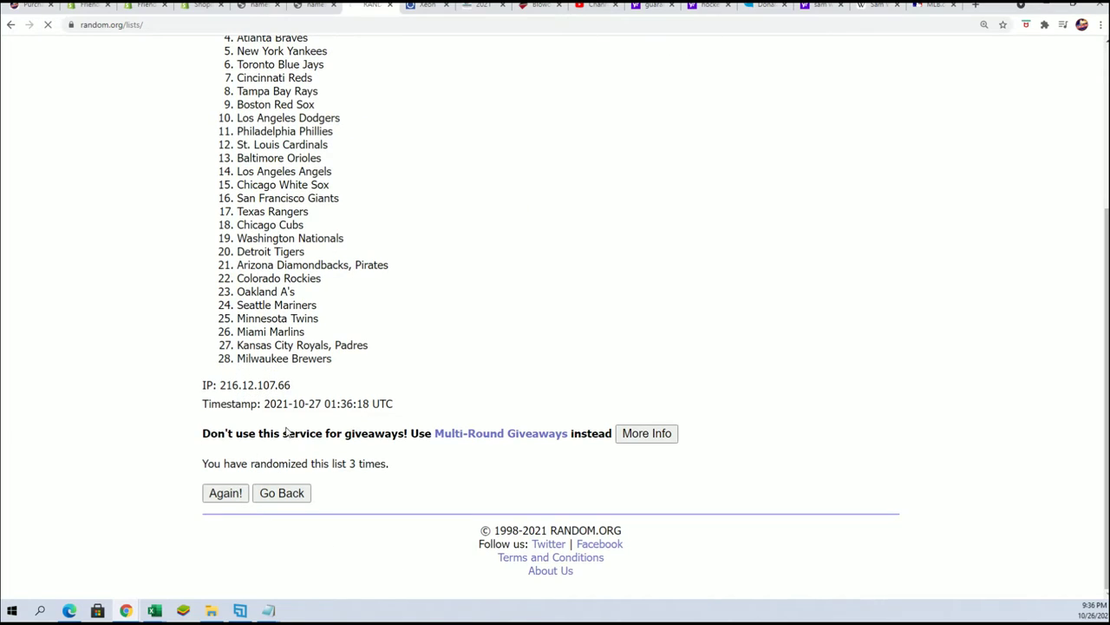
click(216, 496)
click(217, 499)
click(227, 497)
Copy all the team names from the final randomized list.
mouse_move(244, 124)
mouse_down()
mouse_move(261, 431)
mouse_move(338, 491)
mouse_move(299, 508)
mouse_move(241, 228)
mouse_move(247, 122)
mouse_up()
right_click(305, 459)
click(375, 429)
right_click(250, 123)
click(277, 138)
scroll(375, 335, down, 1)
scroll(414, 486, down, 2)
scroll(413, 448, up, 3)
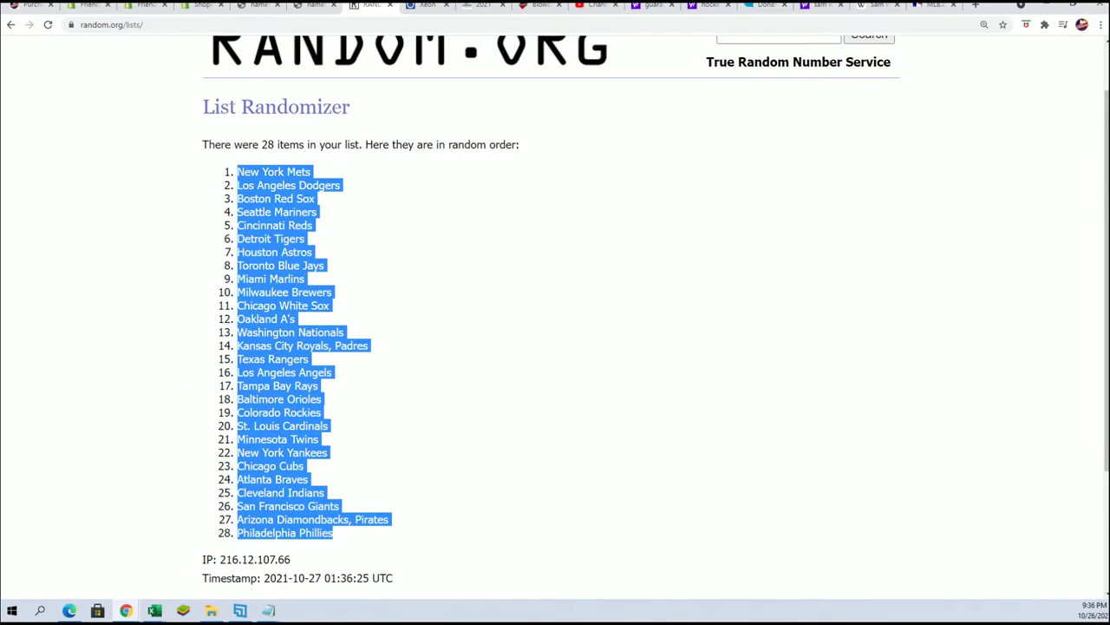
Switch to the Excel workbook and paste the randomized teams as text into the Teams column, starting at cell B2.
key(alt+Tab)
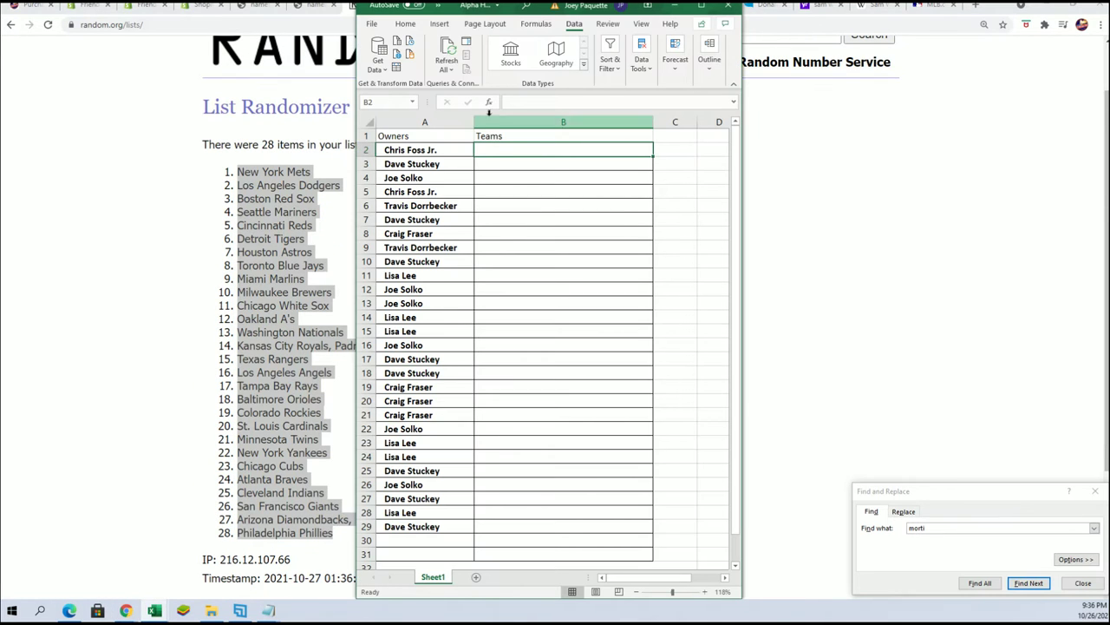
click(491, 151)
right_click(491, 151)
click(531, 230)
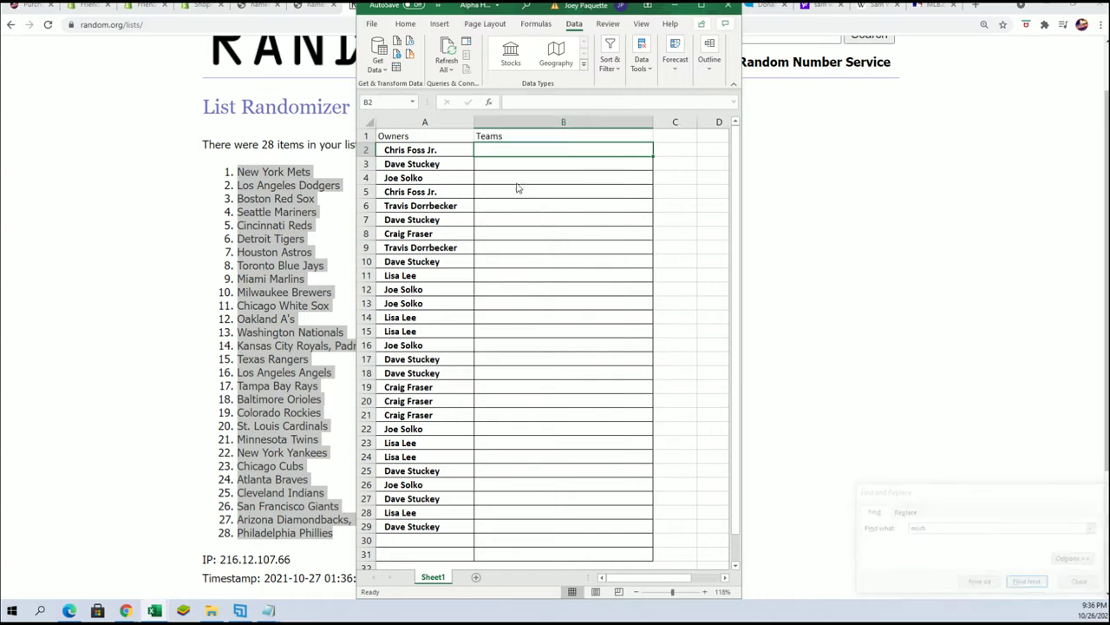
click(443, 166)
click(605, 334)
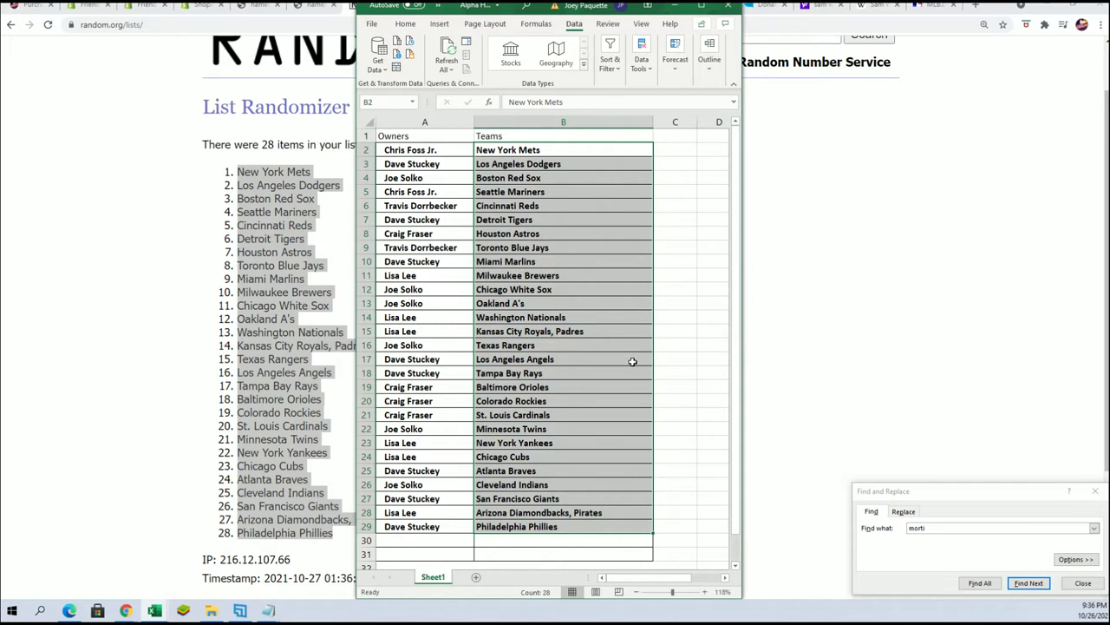
click(621, 316)
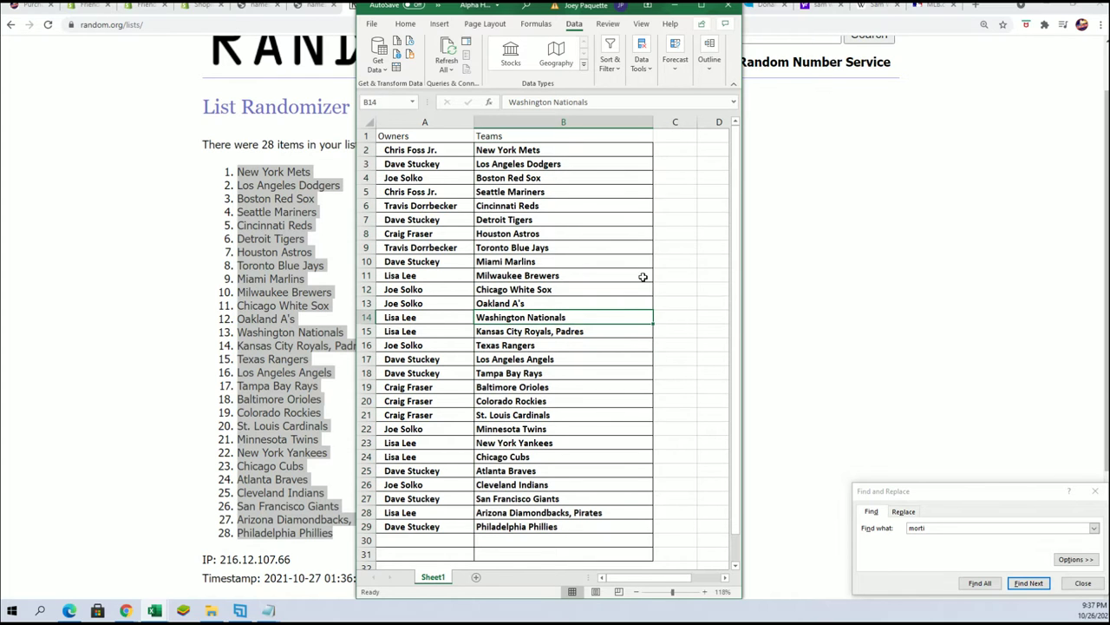
drag(512, 151, 508, 529)
click(610, 57)
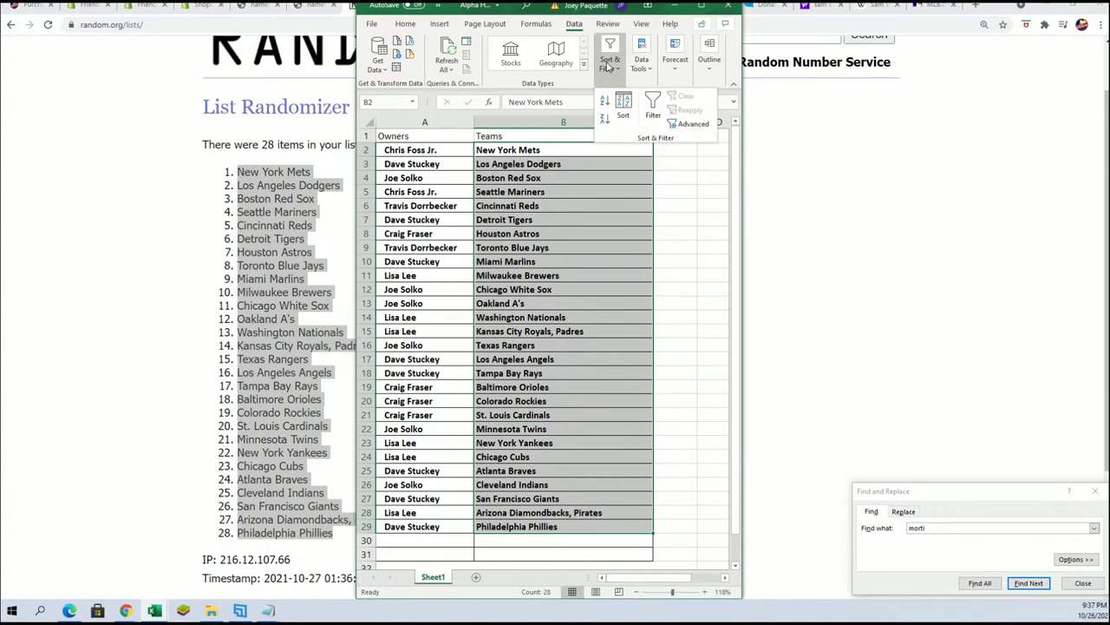
click(508, 178)
click(491, 152)
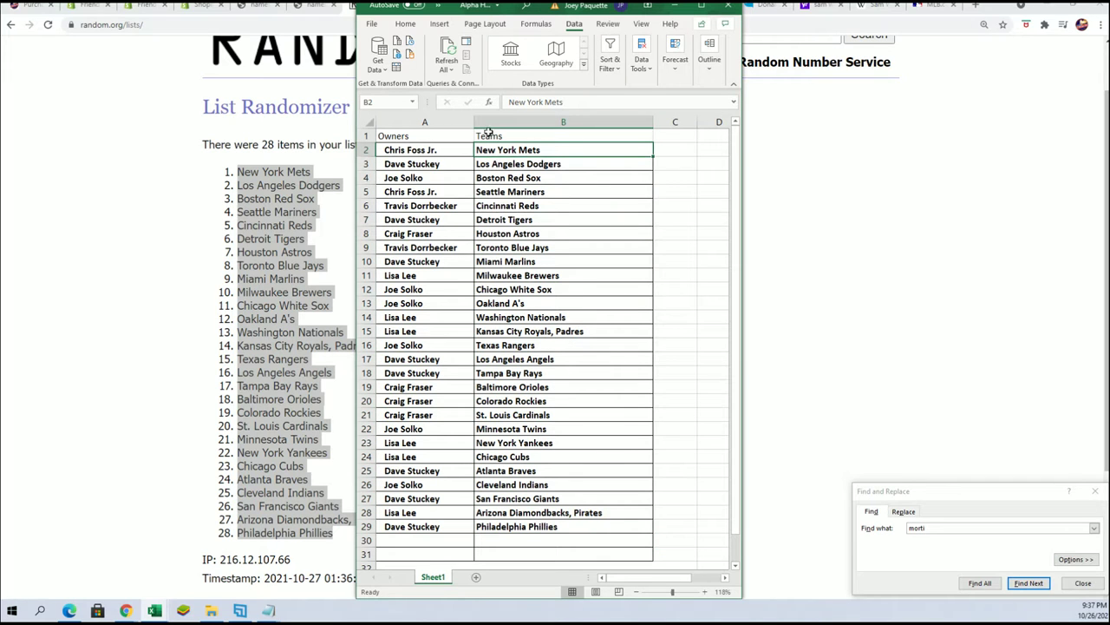
Sort the range A1:B30 by the Teams column from A to Z with headers, and switch back to the RANDOM.ORG page in the browser.
drag(455, 137, 531, 543)
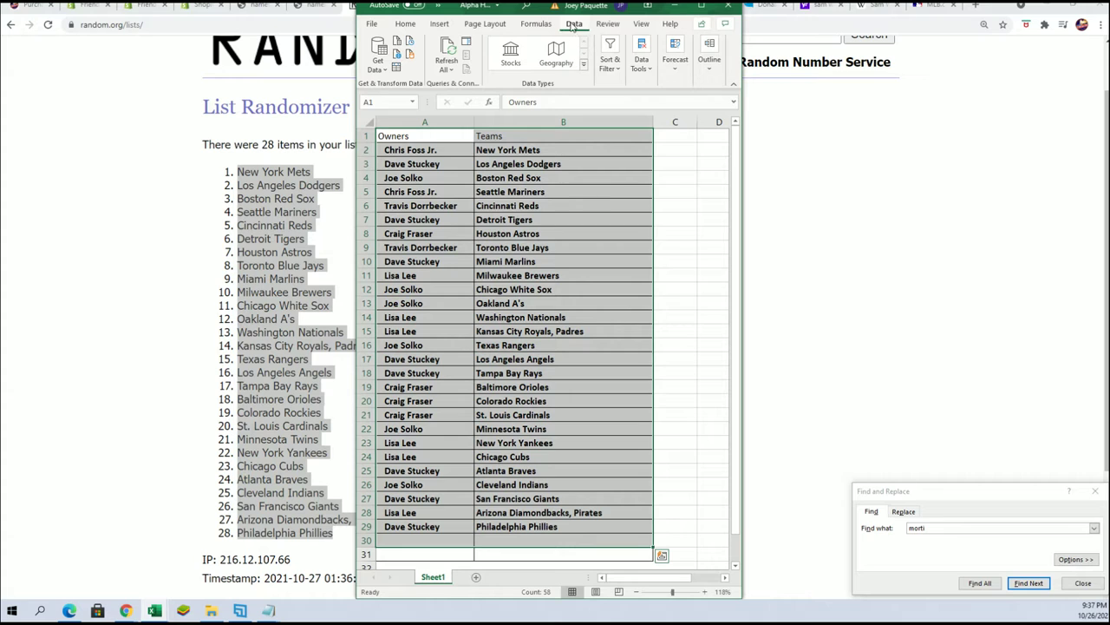
click(609, 56)
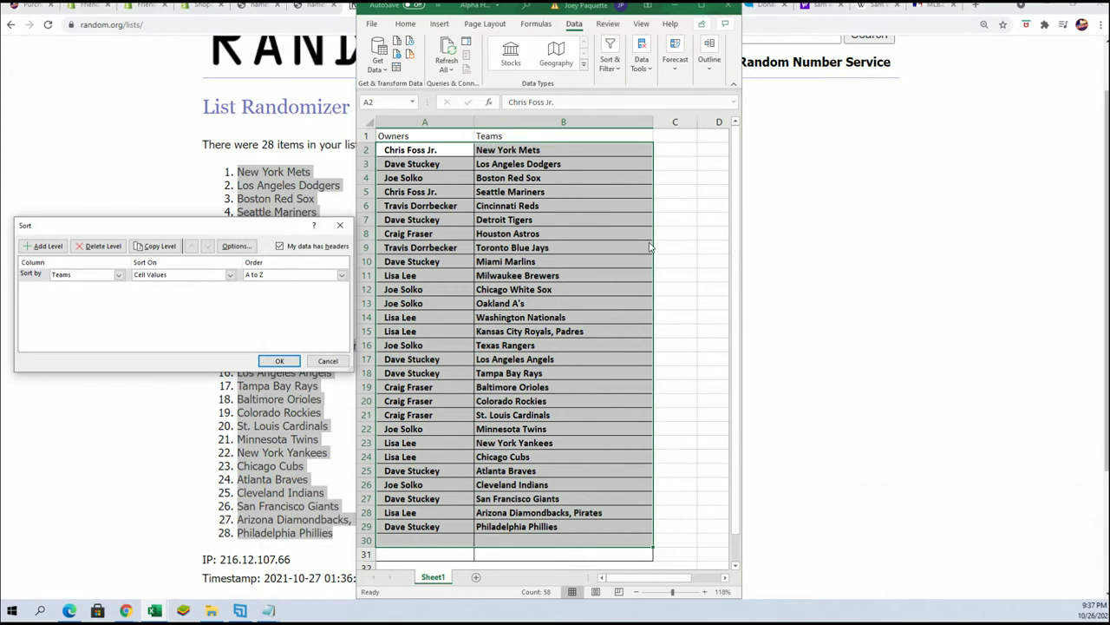
click(278, 360)
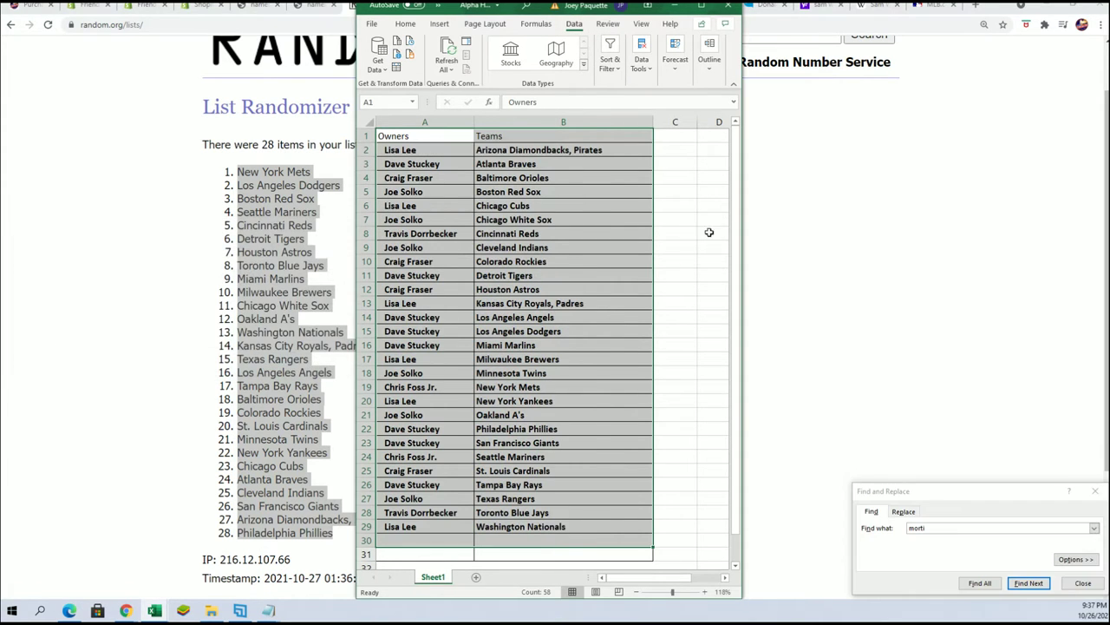
click(854, 234)
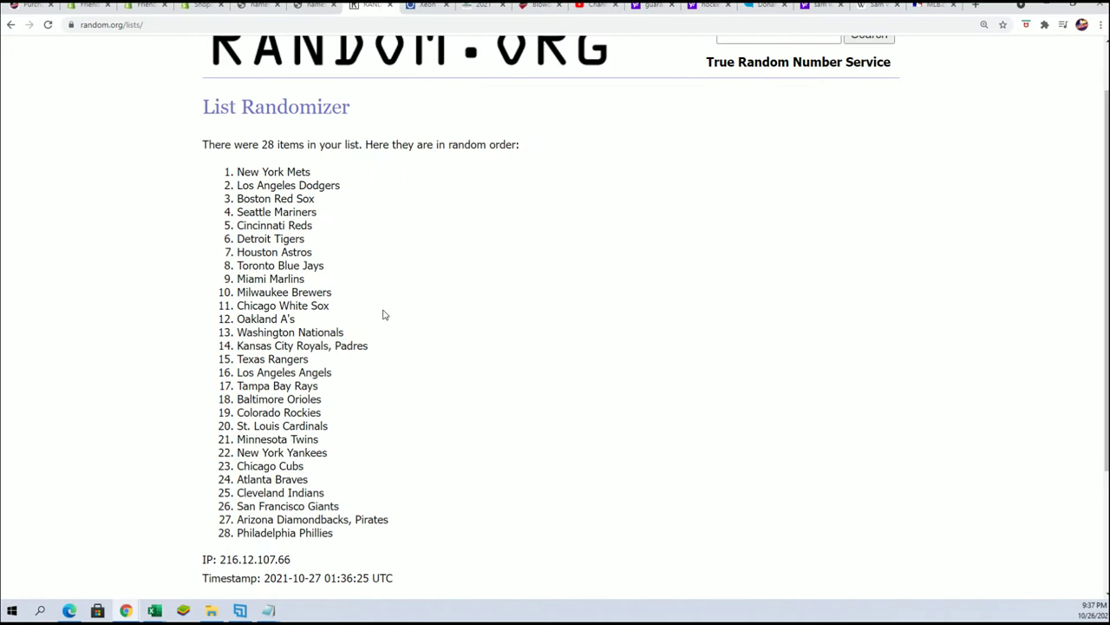